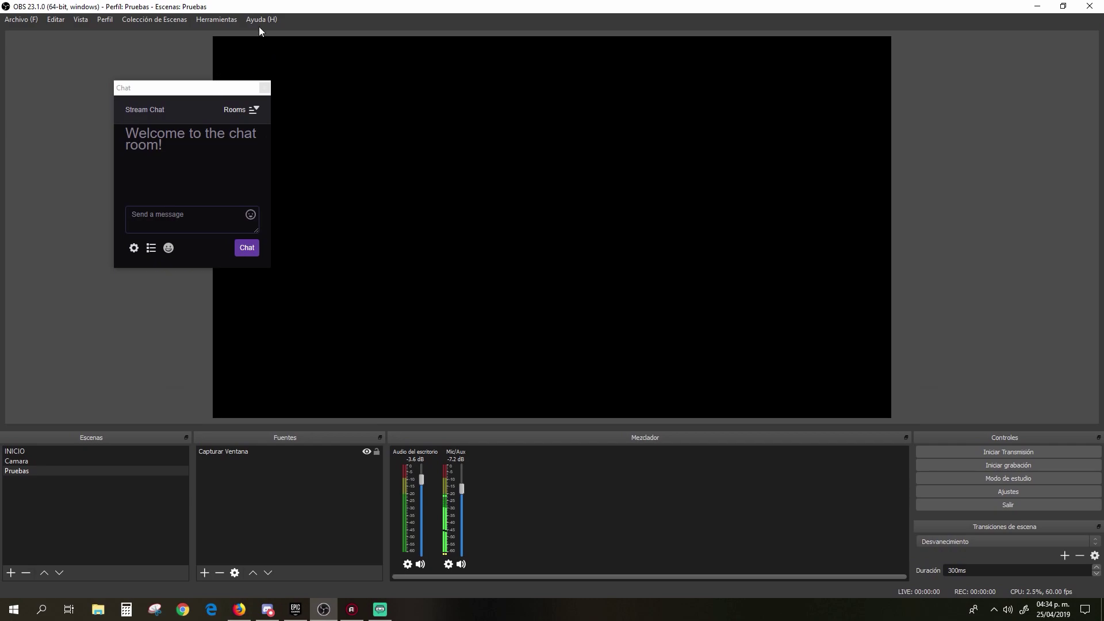
- Move the floating Chat panel clear of the preview and enlarge it to nearly the full screen height
{"action": "left_click_drag", "start_coordinate": [210, 91], "coordinate": [96, 16]}
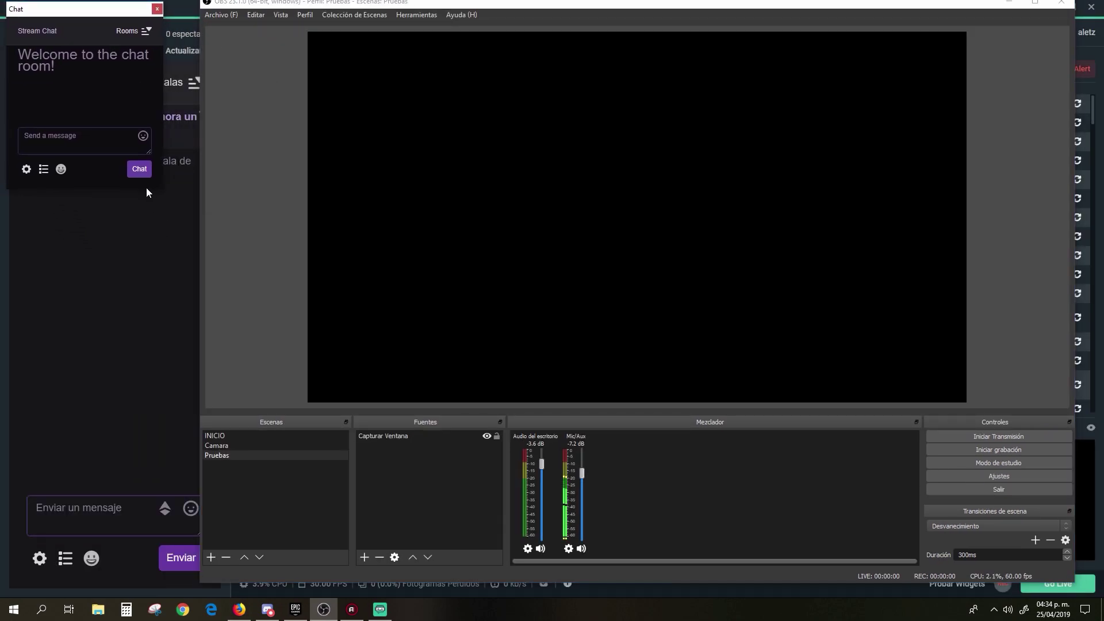
{"action": "left_click_drag", "start_coordinate": [146, 189], "coordinate": [119, 595]}
{"action": "left_click_drag", "start_coordinate": [163, 483], "coordinate": [303, 483]}
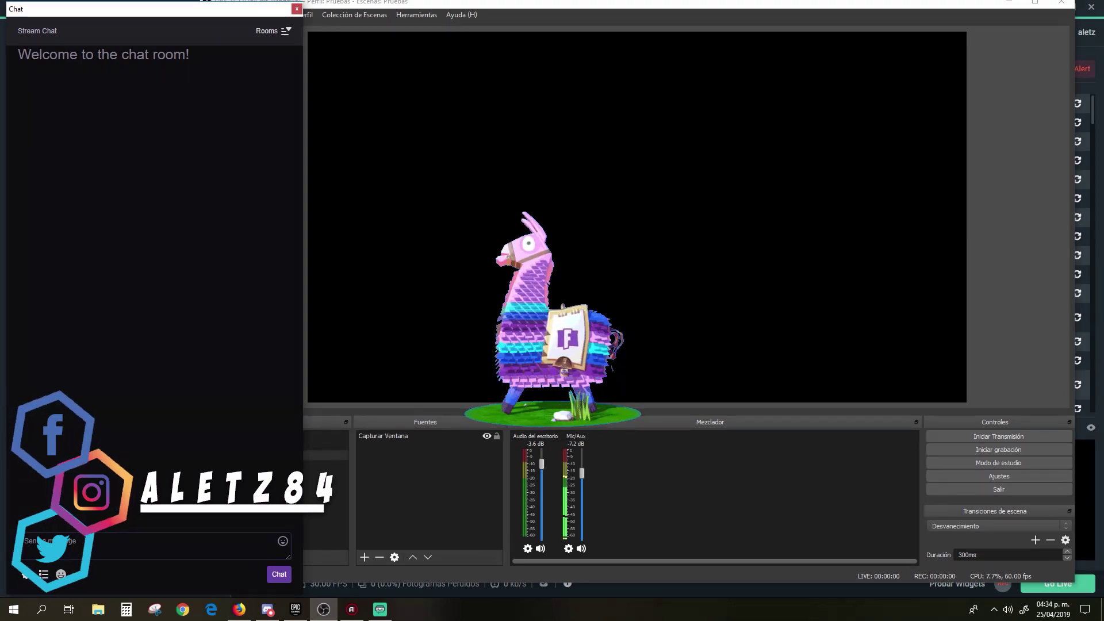
- Set the chat font size to 30 in the BetterTTV chat settings
{"action": "left_click", "coordinate": [27, 575]}
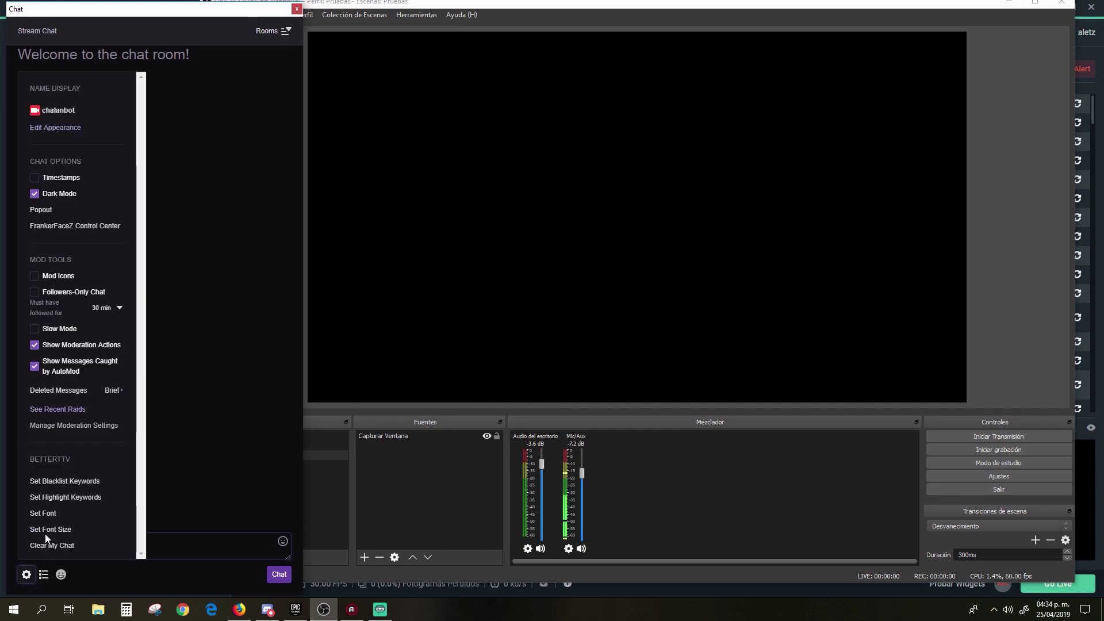
{"action": "scroll", "coordinate": [90, 343], "scroll_direction": "down", "scroll_amount": 1}
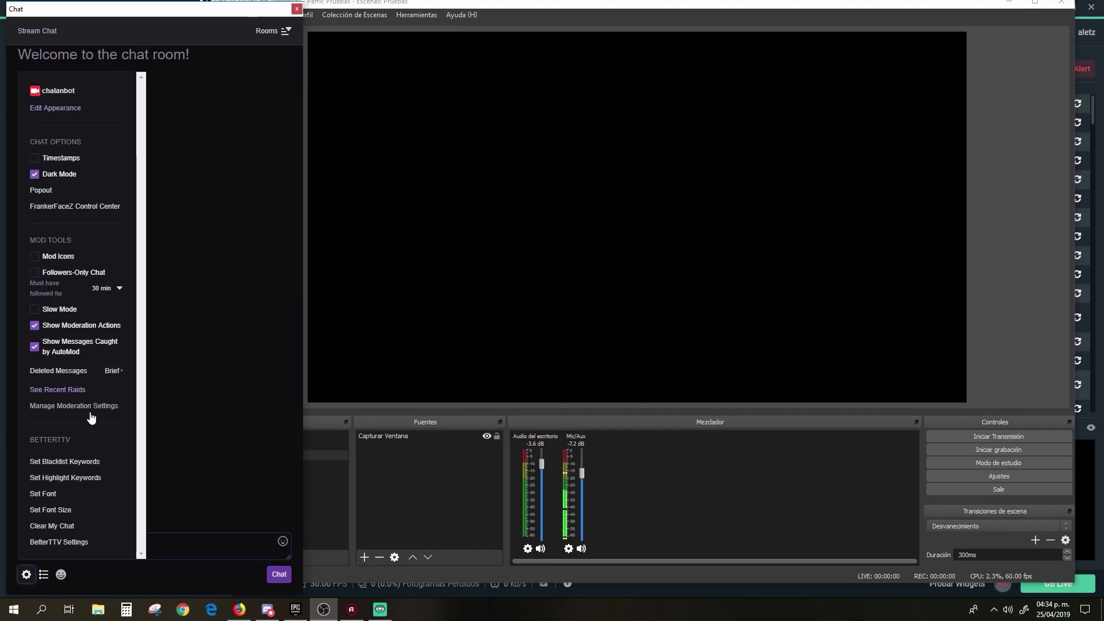
{"action": "left_click", "coordinate": [51, 512]}
{"action": "double_click", "coordinate": [490, 303]}
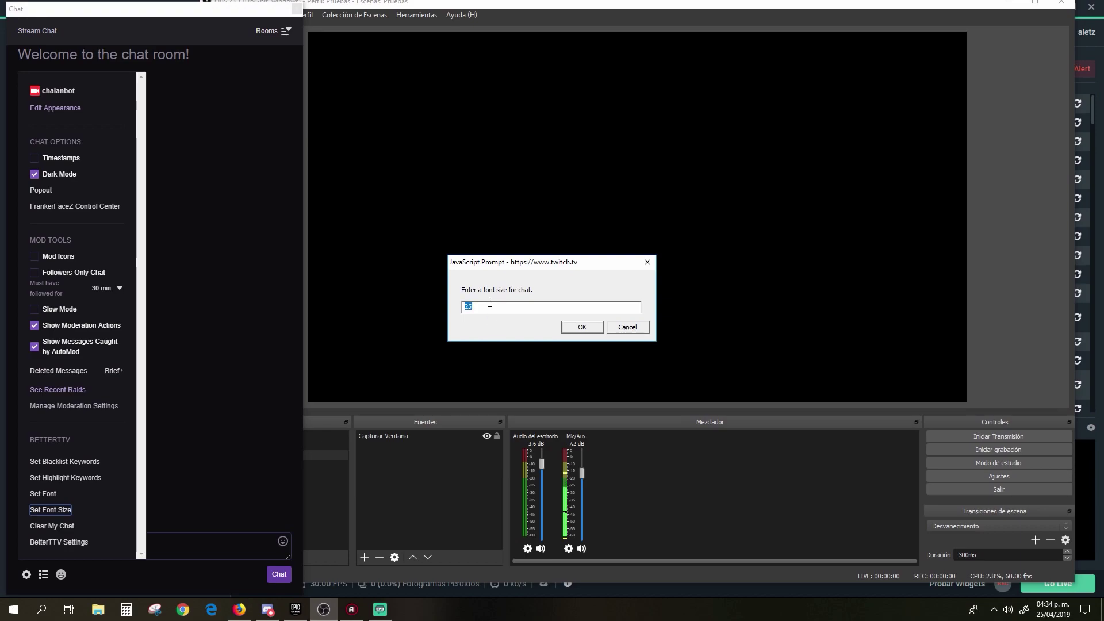
{"action": "type", "text": "30"}
{"action": "key", "text": "Return"}
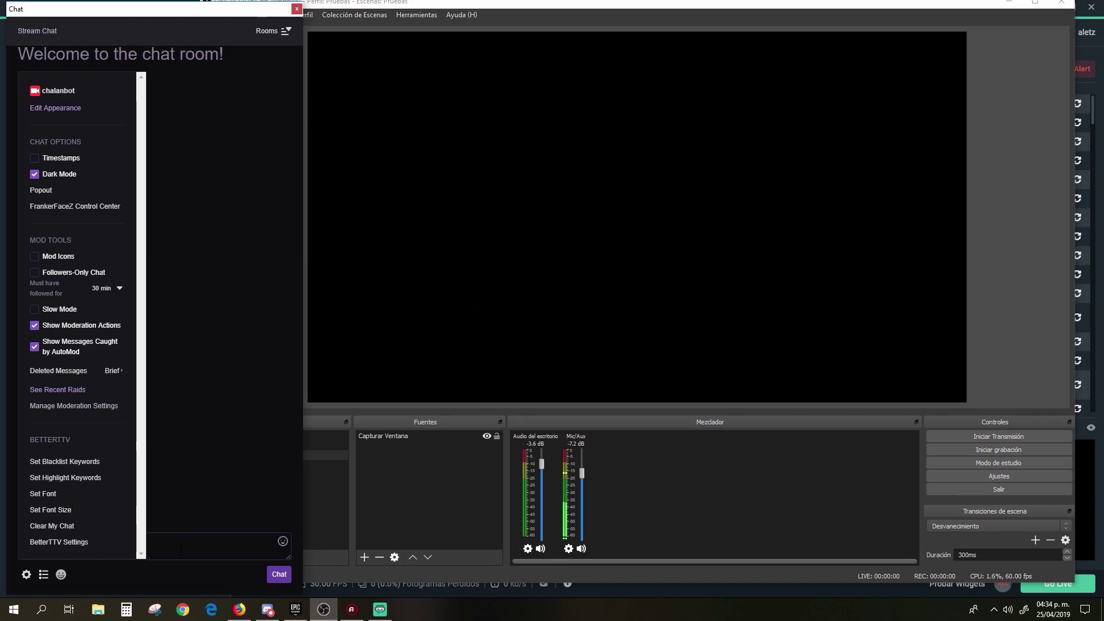
- Send the message "hola" in the stream chat
{"action": "left_click", "coordinate": [189, 545]}
{"action": "type", "text": "hola"}
{"action": "key", "text": "Return"}
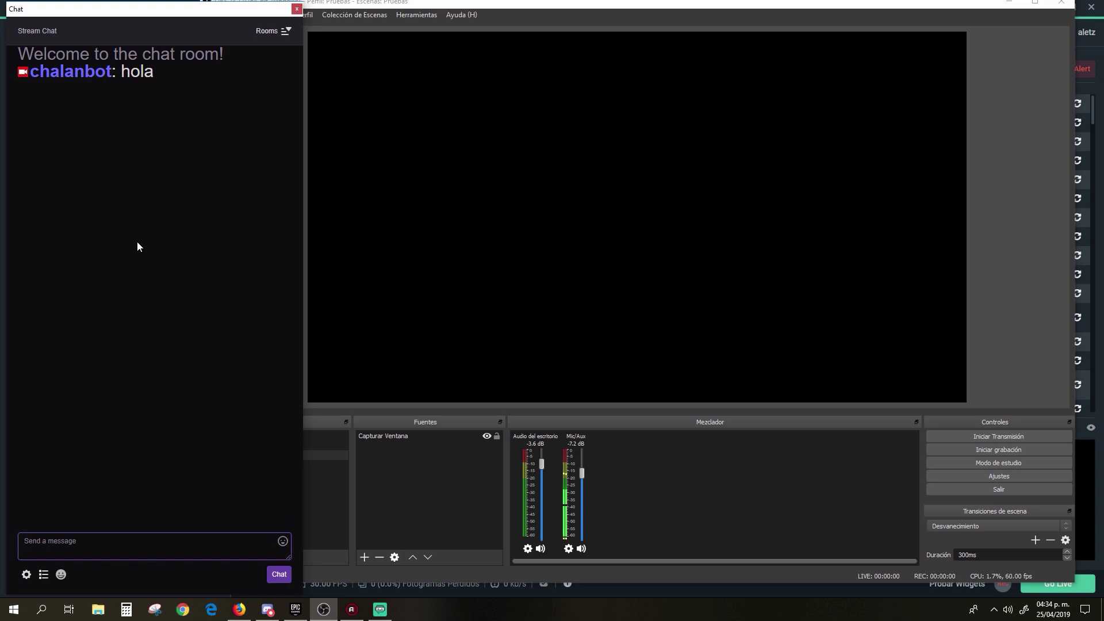
- Show the Información de Stream panel, dock it beside the preview, and select the stream title text
{"action": "left_click", "coordinate": [281, 15]}
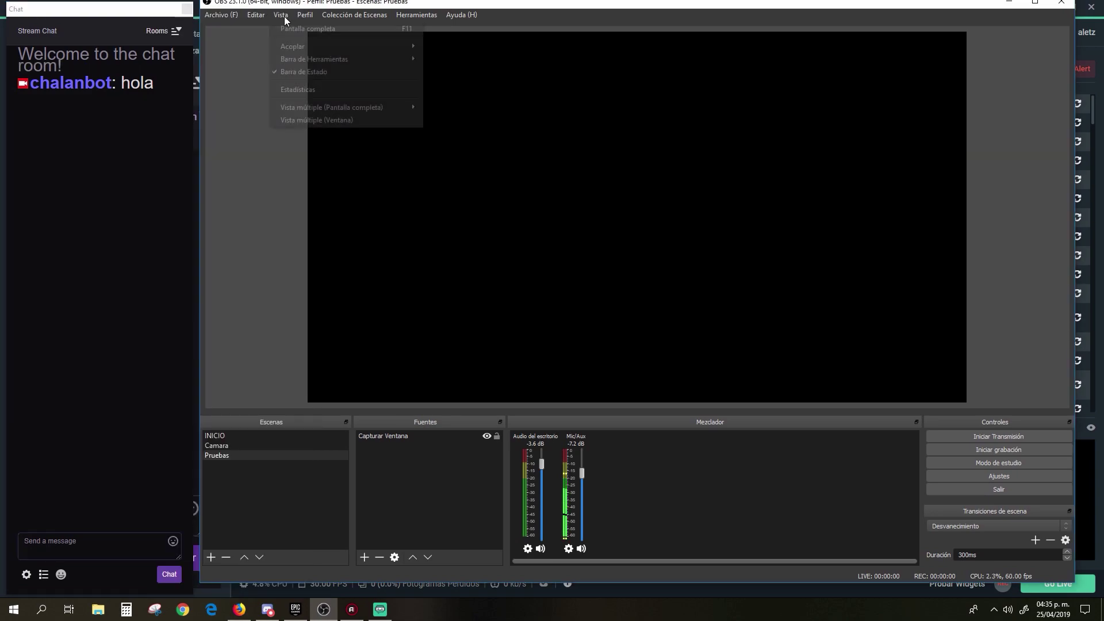
{"action": "mouse_move", "coordinate": [343, 46]}
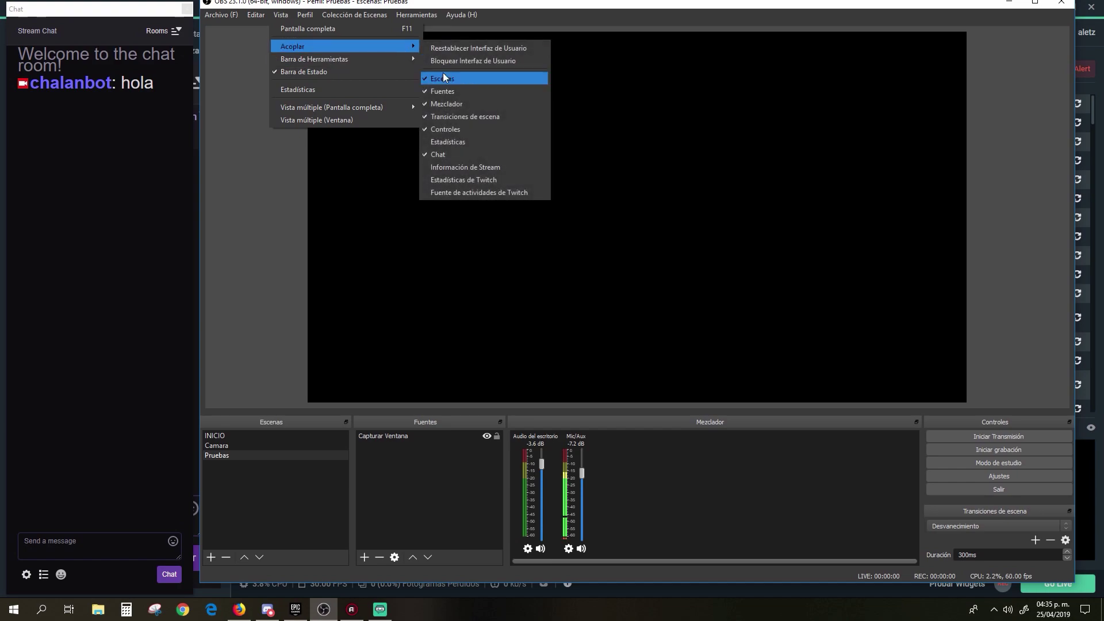
{"action": "left_click", "coordinate": [511, 168]}
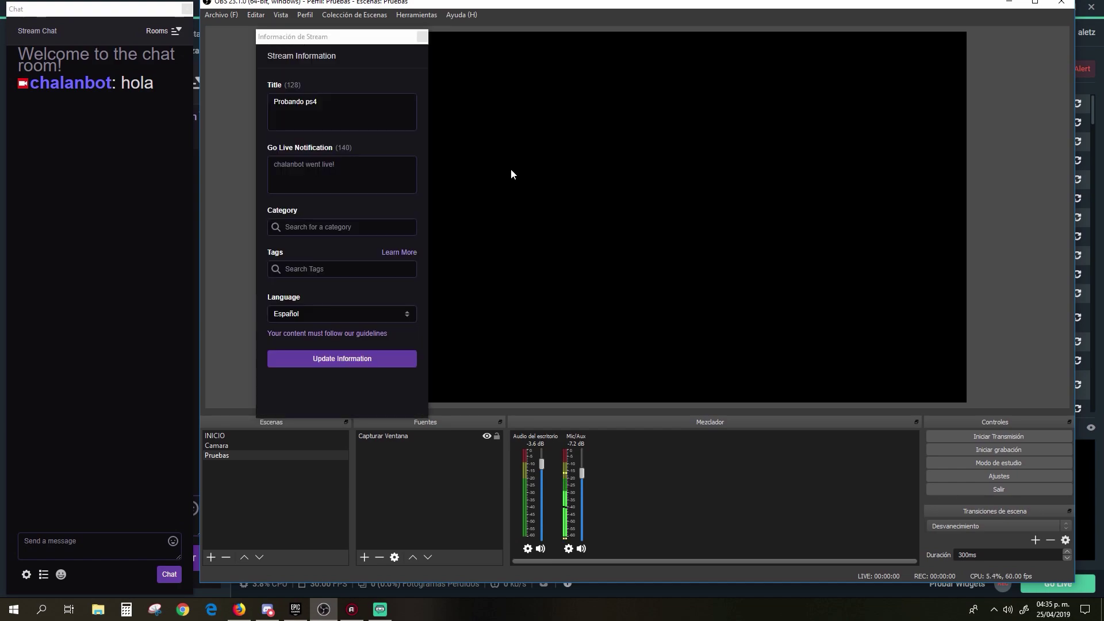
{"action": "left_click_drag", "start_coordinate": [323, 36], "coordinate": [213, 92]}
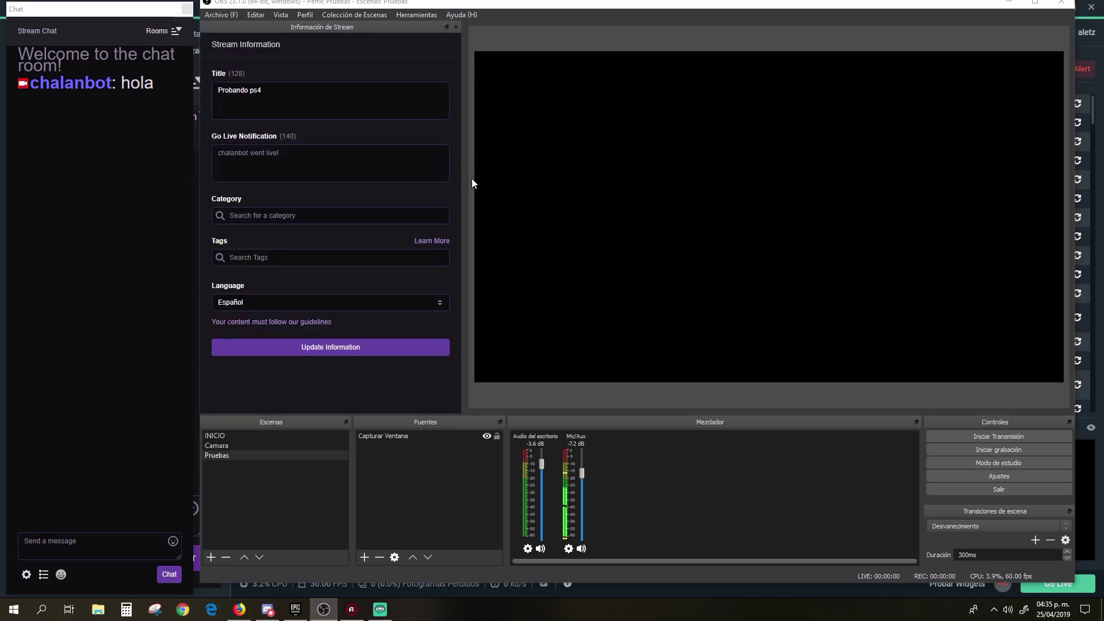
{"action": "triple_click", "coordinate": [300, 94]}
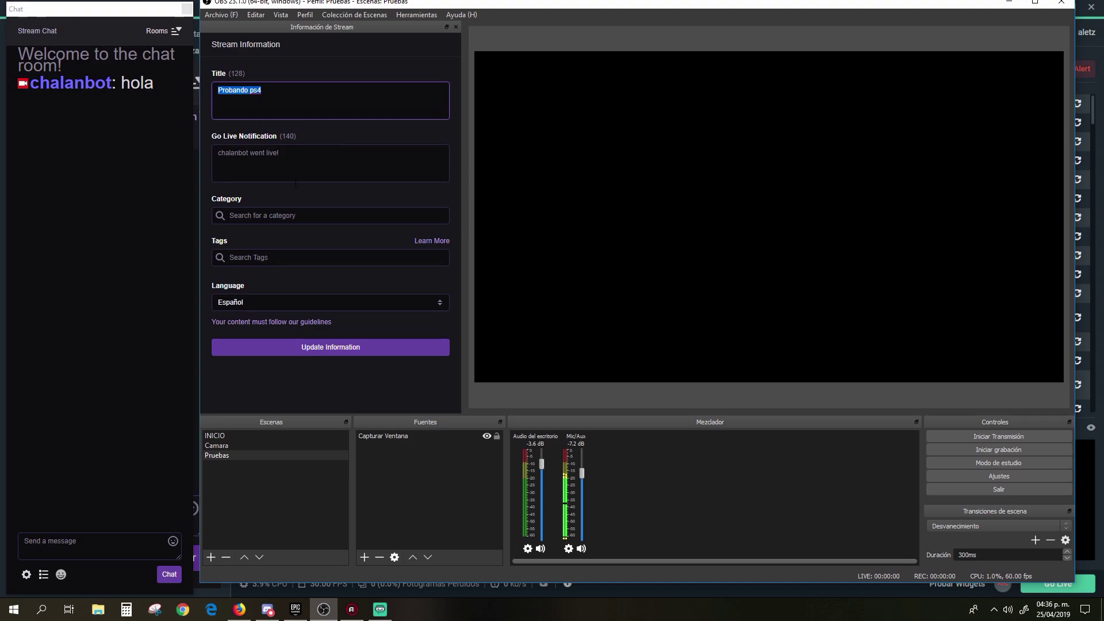
- Show the Estadísticas de Twitch panel and dock it between Fuentes and Mezclador
{"action": "left_click", "coordinate": [281, 15]}
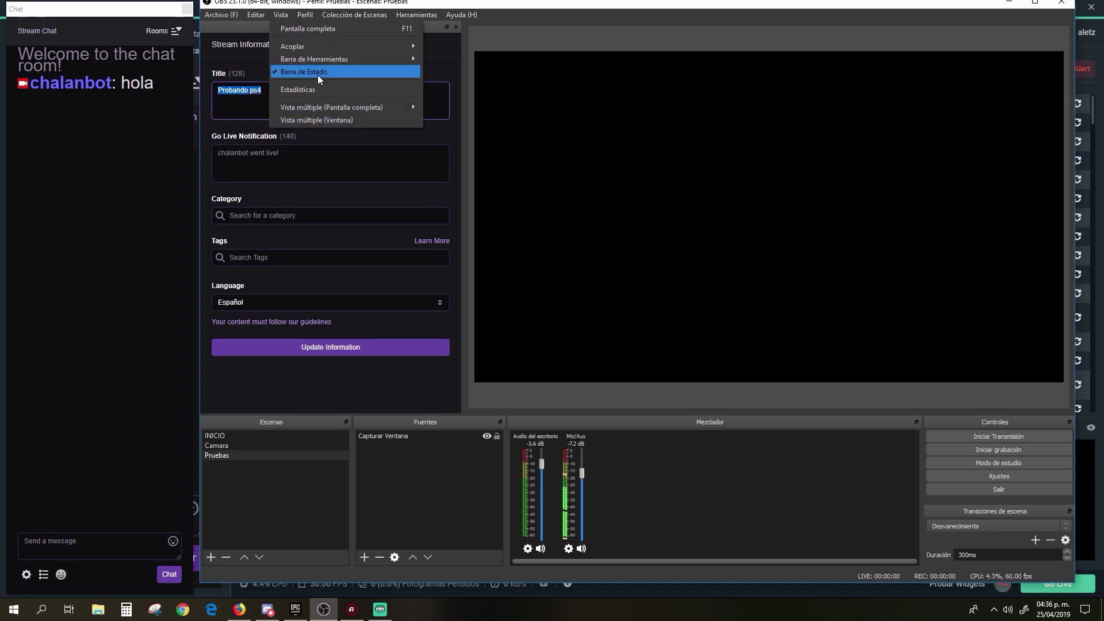
{"action": "mouse_move", "coordinate": [400, 48]}
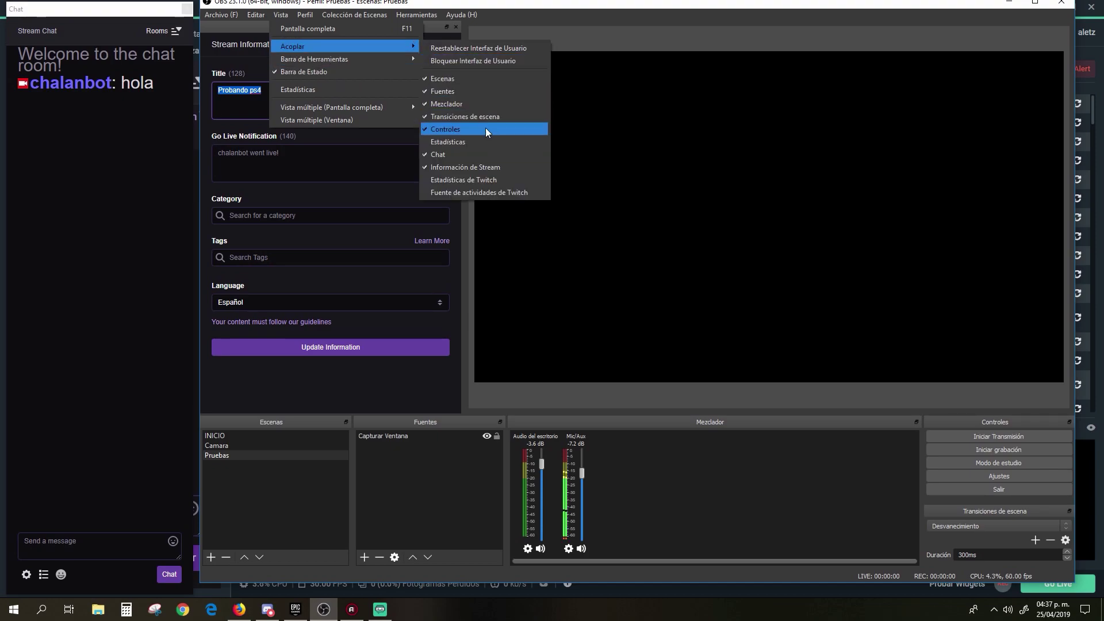
{"action": "left_click", "coordinate": [485, 179]}
{"action": "left_click_drag", "start_coordinate": [642, 248], "coordinate": [530, 338]}
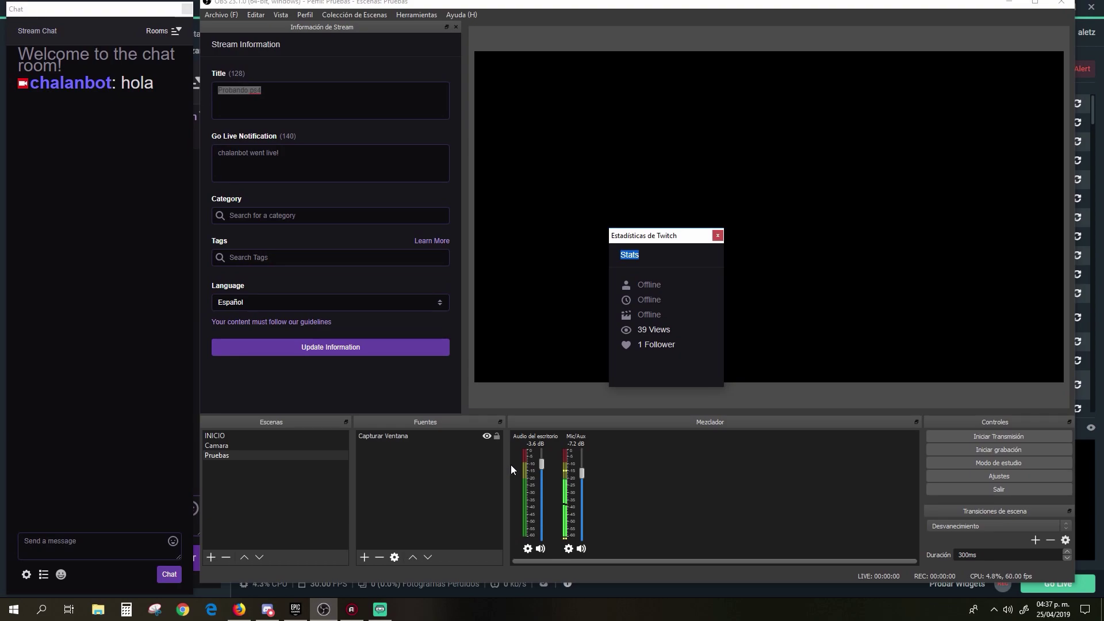
{"action": "left_click_drag", "start_coordinate": [644, 236], "coordinate": [509, 494]}
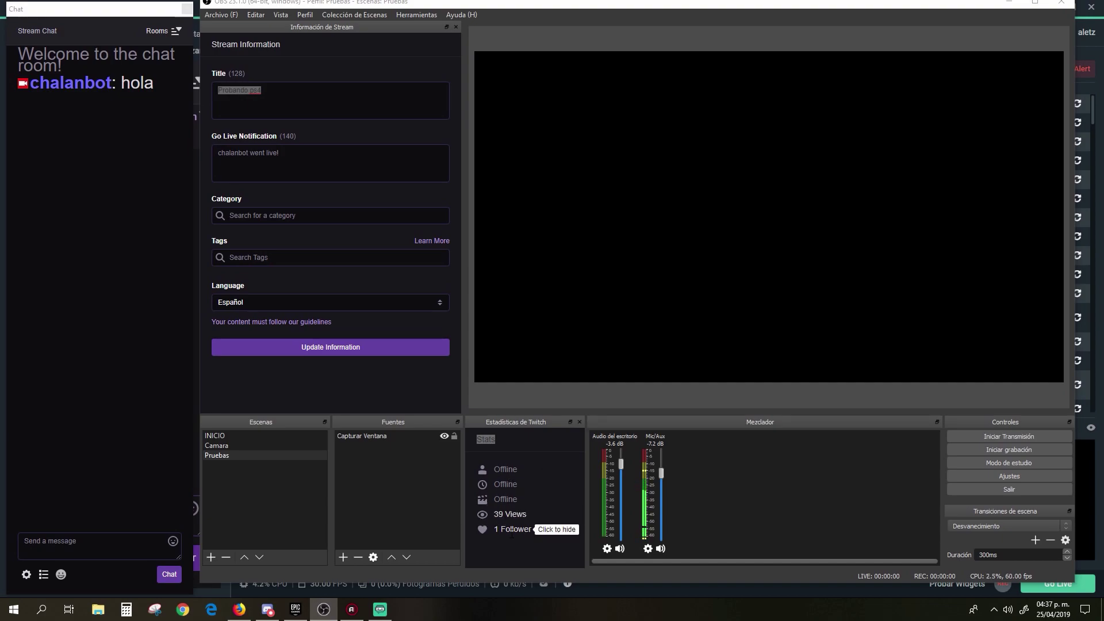
- Redock the Estadísticas de Twitch panel between Información de Stream and the preview, and place the main window alongside the Chat panel
{"action": "left_click_drag", "start_coordinate": [518, 421], "coordinate": [379, 342]}
{"action": "left_click_drag", "start_coordinate": [336, 265], "coordinate": [456, 247]}
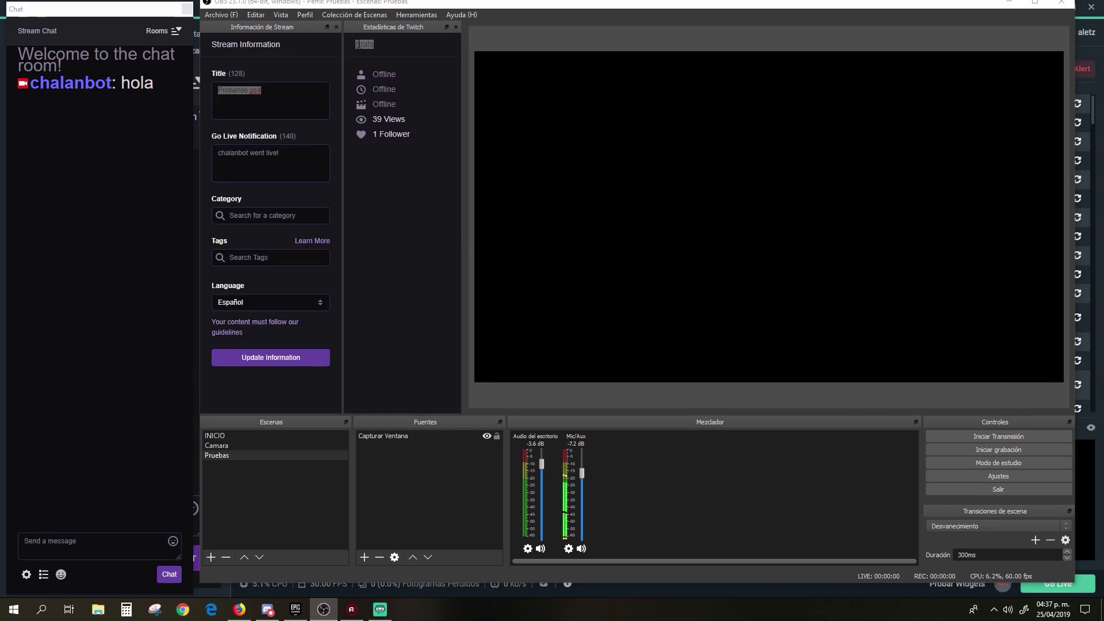
{"action": "left_click", "coordinate": [327, 27]}
{"action": "left_click_drag", "start_coordinate": [322, 27], "coordinate": [281, 22]}
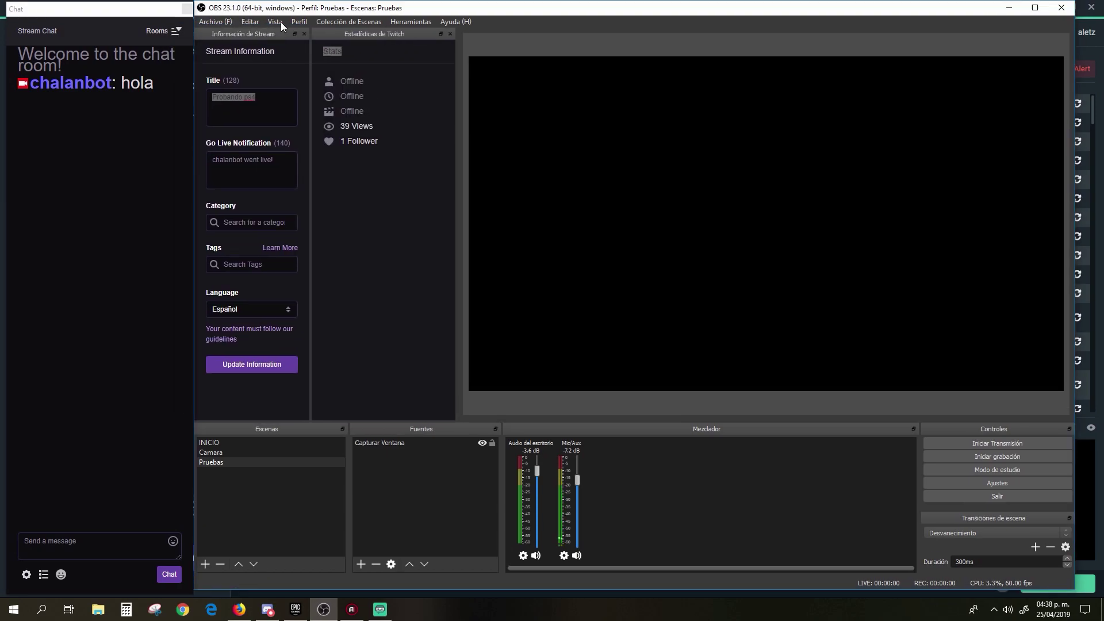
- Show the Fuente de actividades de Twitch panel and dock it in front of Información de Stream
{"action": "left_click", "coordinate": [281, 22]}
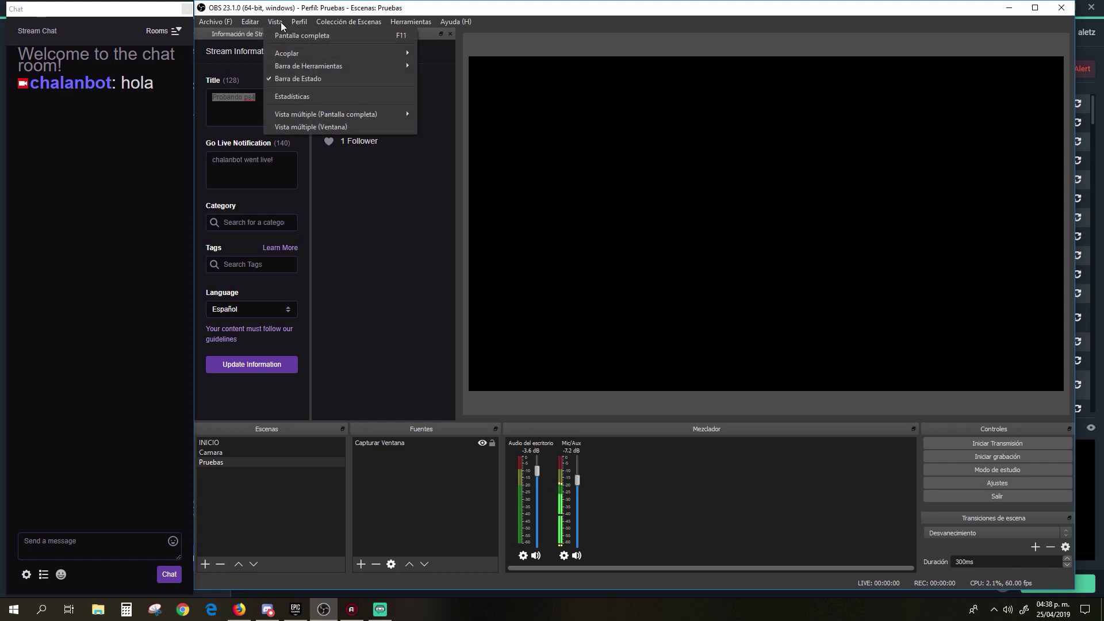
{"action": "mouse_move", "coordinate": [345, 54]}
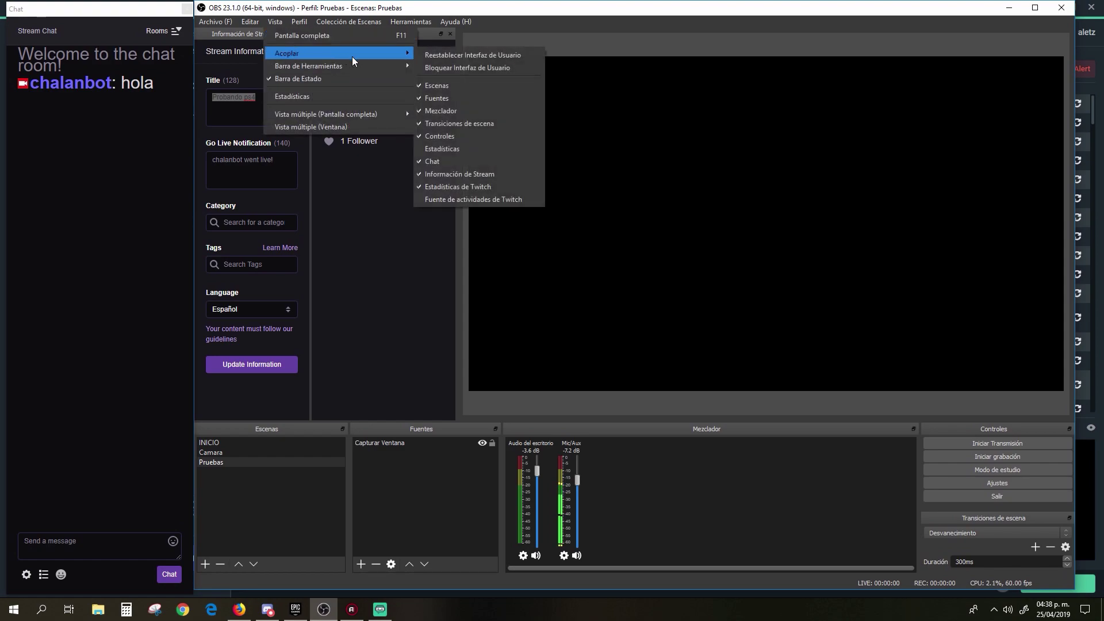
{"action": "left_click", "coordinate": [493, 199]}
{"action": "left_click_drag", "start_coordinate": [344, 75], "coordinate": [220, 221]}
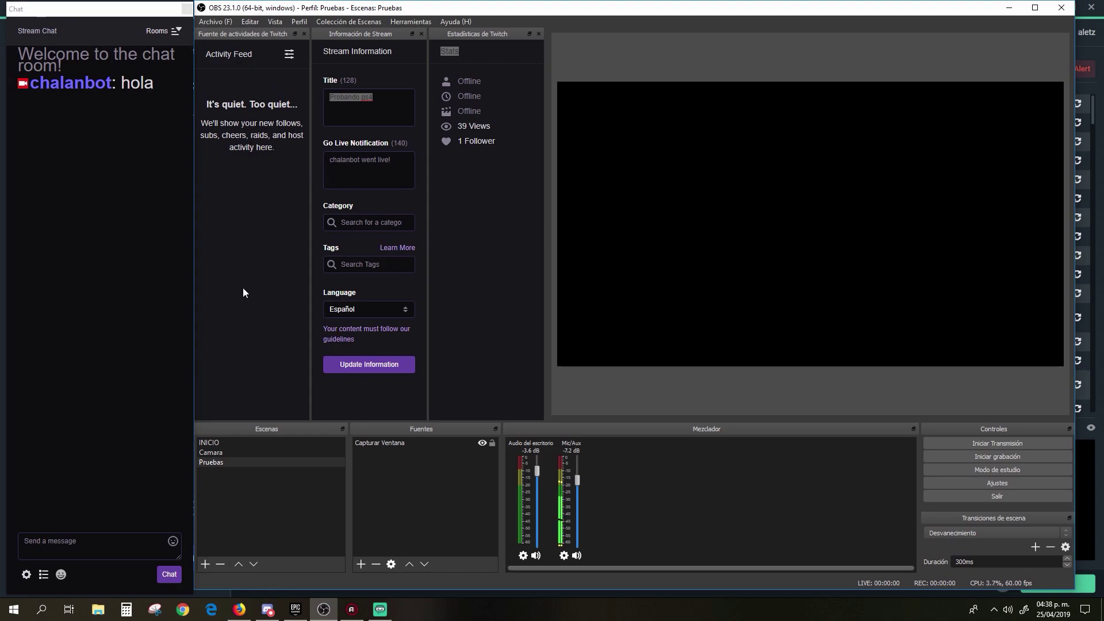
- Switch to the Aletz Twitch profile, and fit the main window and its Escenas panel beside the Chat panel
{"action": "left_click", "coordinate": [300, 22]}
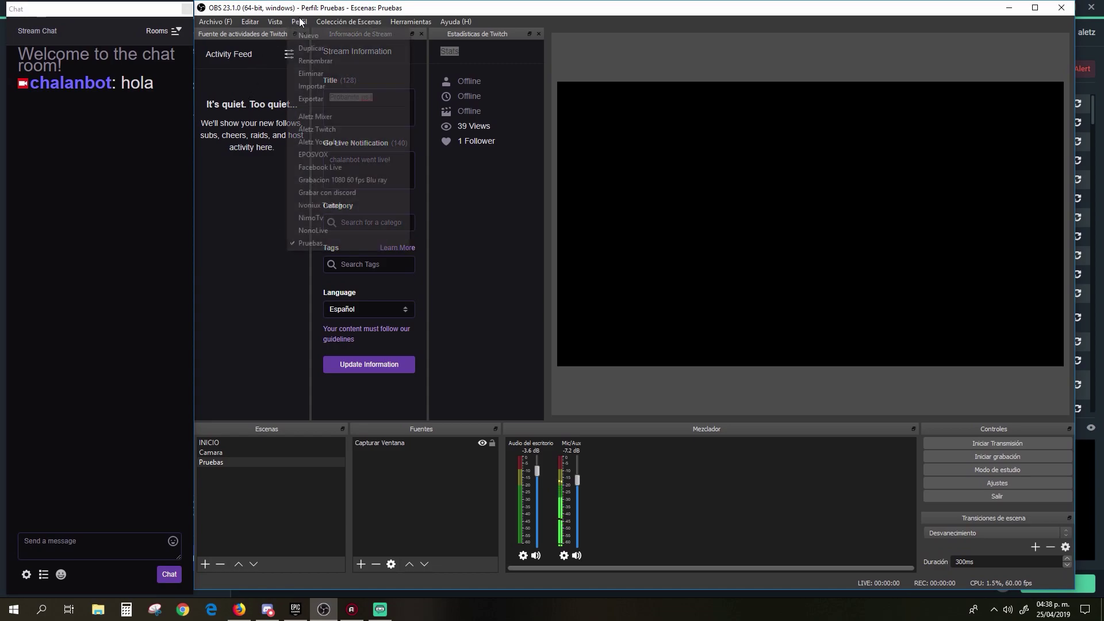
{"action": "left_click", "coordinate": [306, 130]}
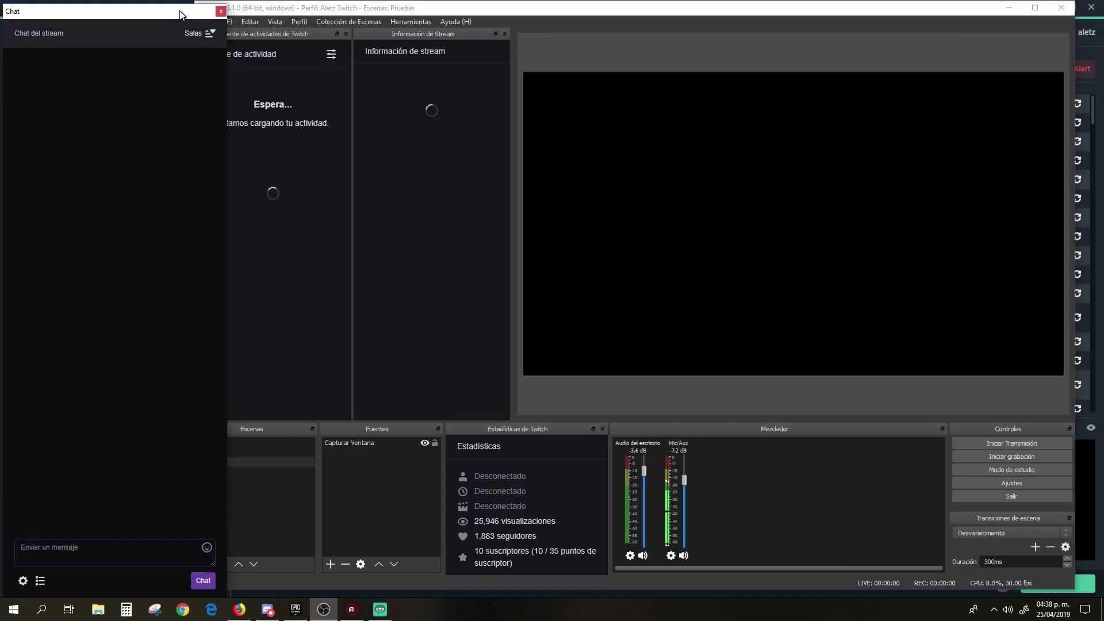
{"action": "left_click_drag", "start_coordinate": [329, 19], "coordinate": [365, 19]}
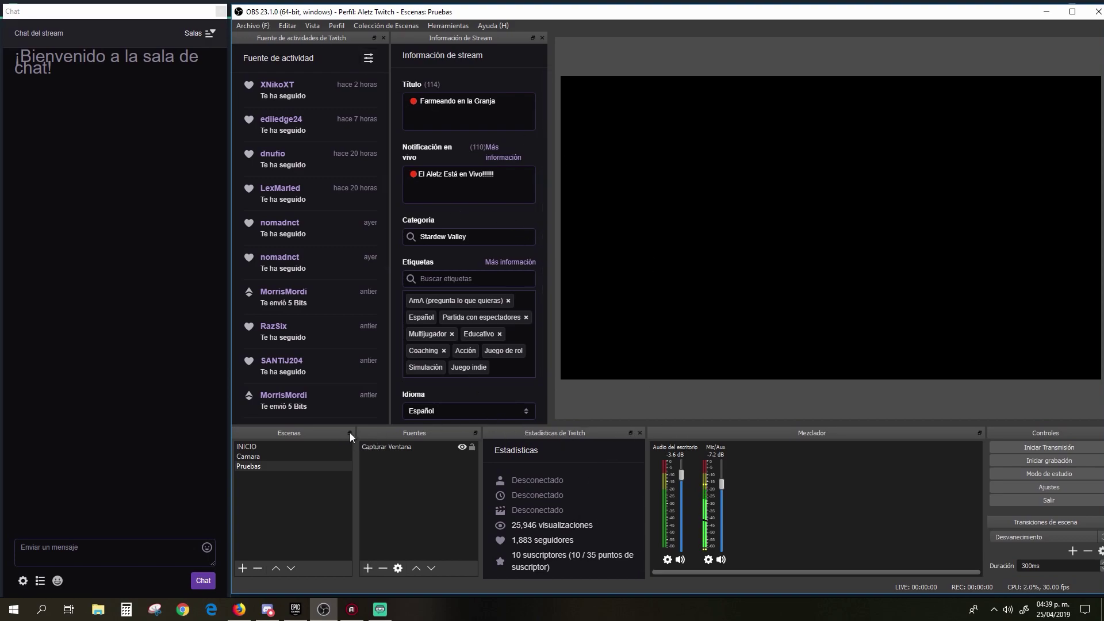
{"action": "left_click_drag", "start_coordinate": [349, 432], "coordinate": [238, 462]}
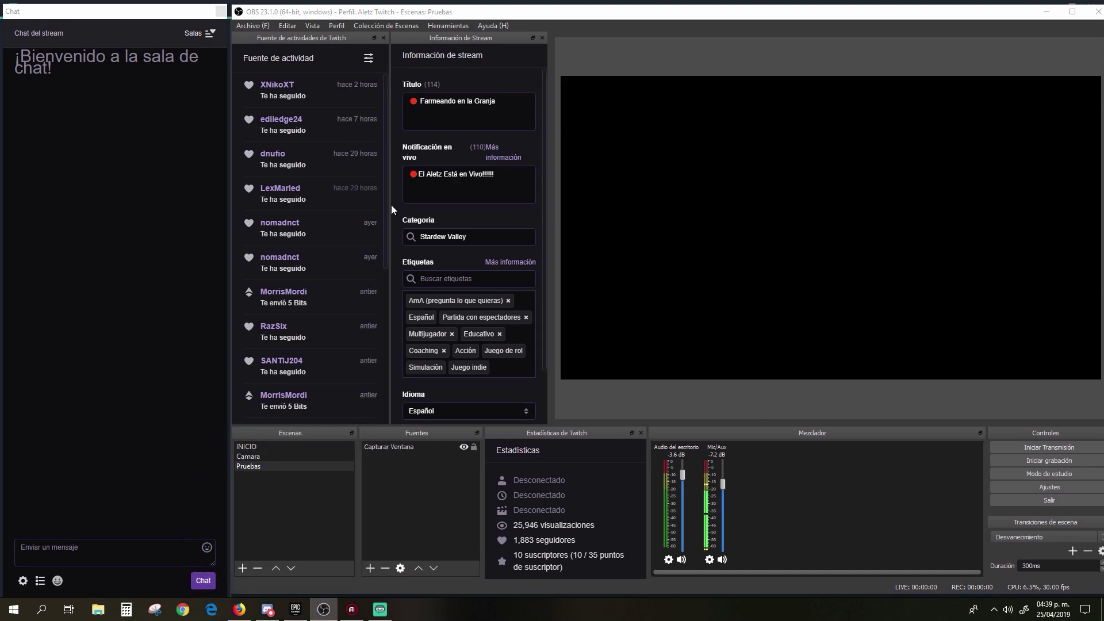
- Lock the panel layout with Bloquear Interfaz de Usuario, and narrow the Mezclador panel to widen Controles
{"action": "left_click", "coordinate": [316, 28]}
{"action": "mouse_move", "coordinate": [336, 61]}
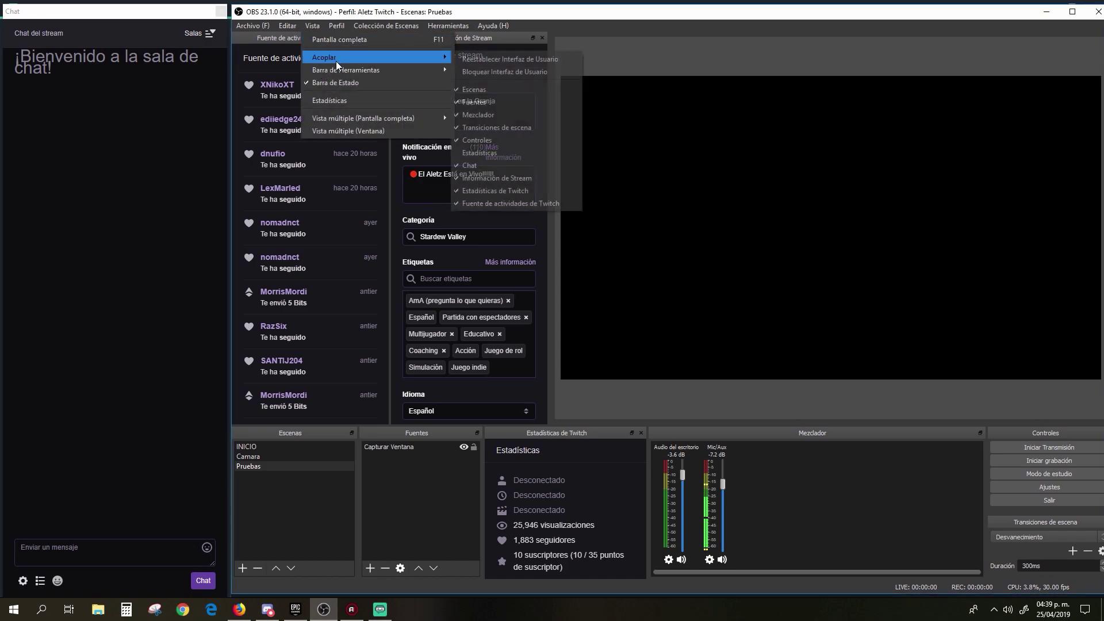
{"action": "left_click", "coordinate": [520, 72]}
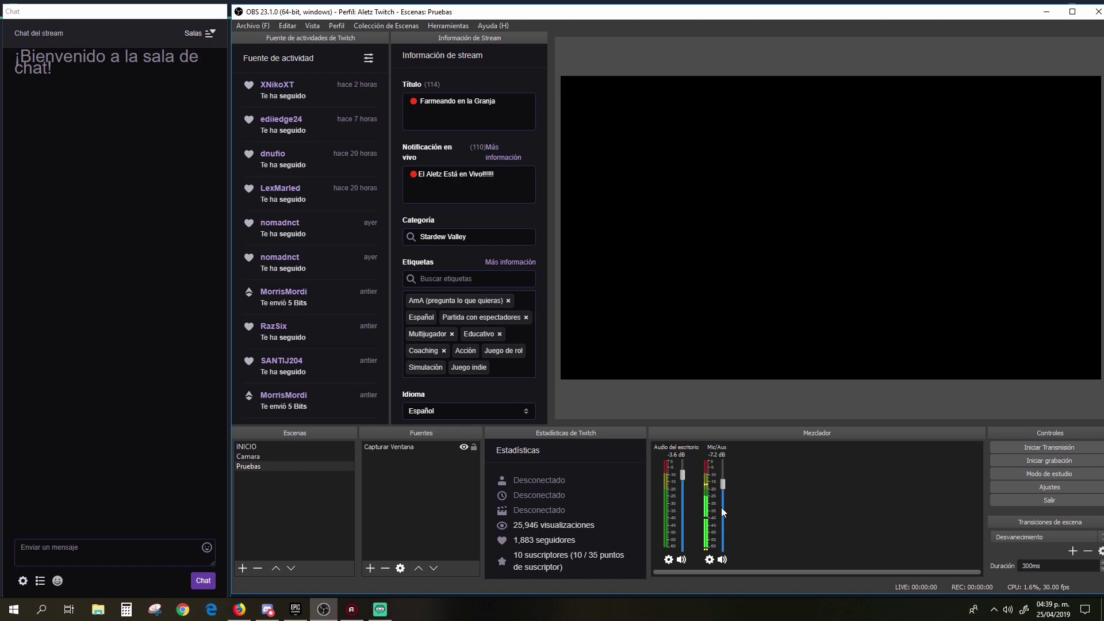
{"action": "left_click_drag", "start_coordinate": [986, 497], "coordinate": [837, 498]}
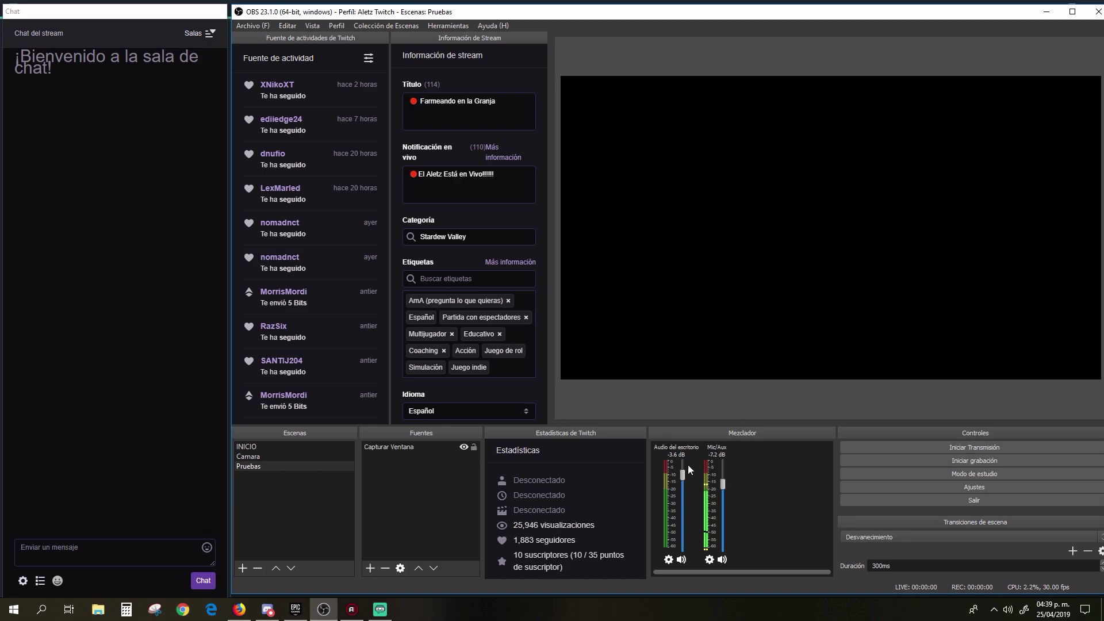
- Examine the Mic/Aux mixer options and try the Interfaz Vertical setting
{"action": "left_click", "coordinate": [710, 559]}
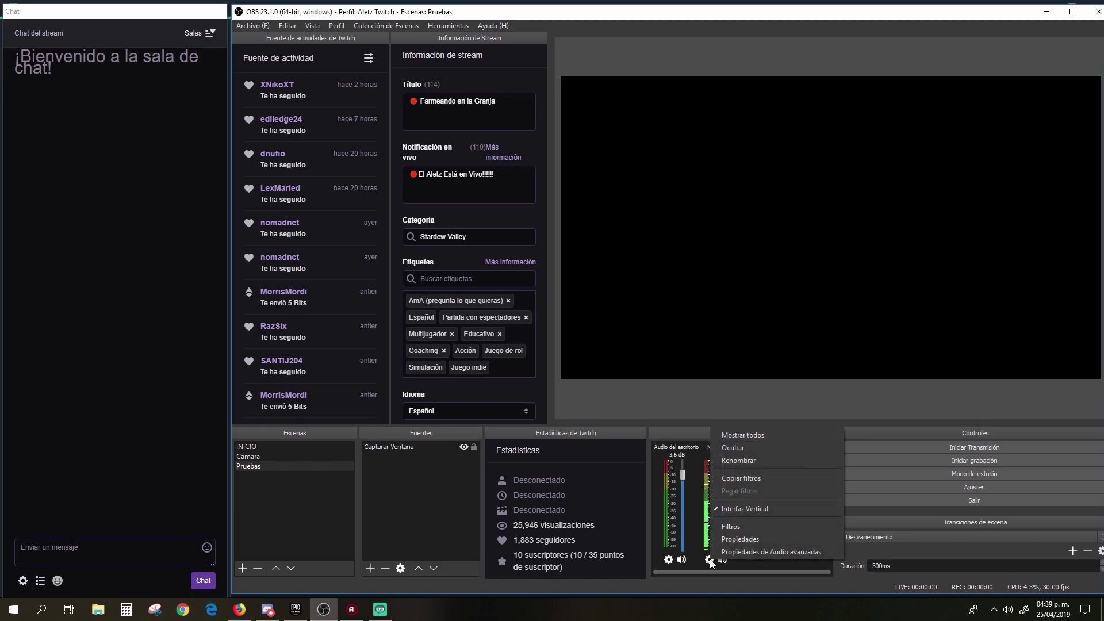
{"action": "left_click", "coordinate": [738, 508]}
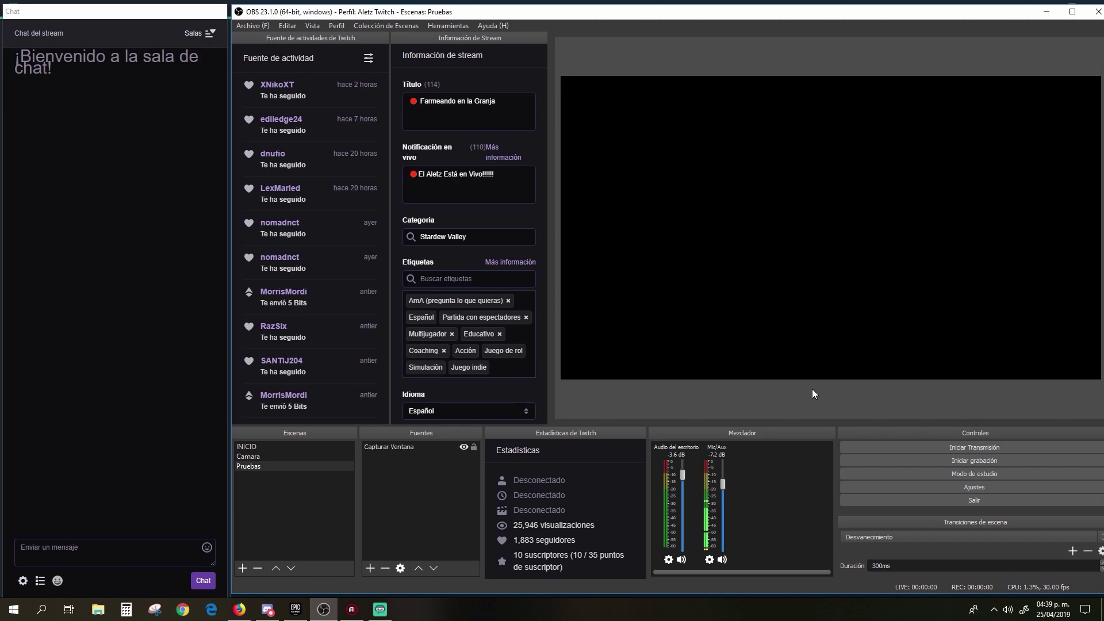
- Set the streaming encoder to NVIDIA NVENC H.264 (new) in the output settings and close the settings
{"action": "left_click", "coordinate": [902, 489]}
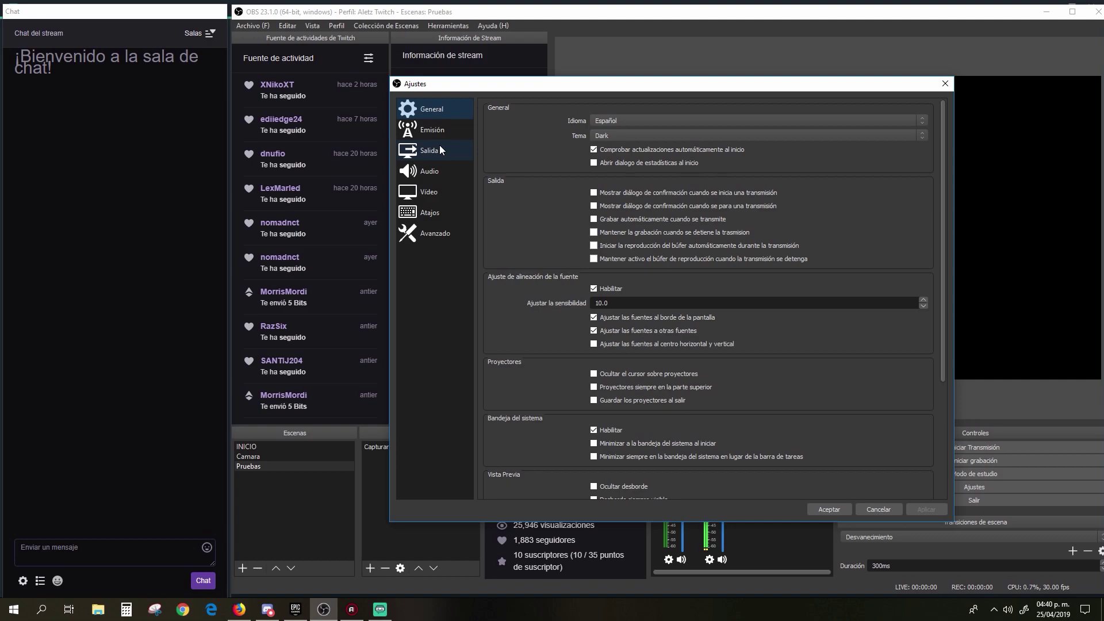
{"action": "left_click", "coordinate": [440, 148]}
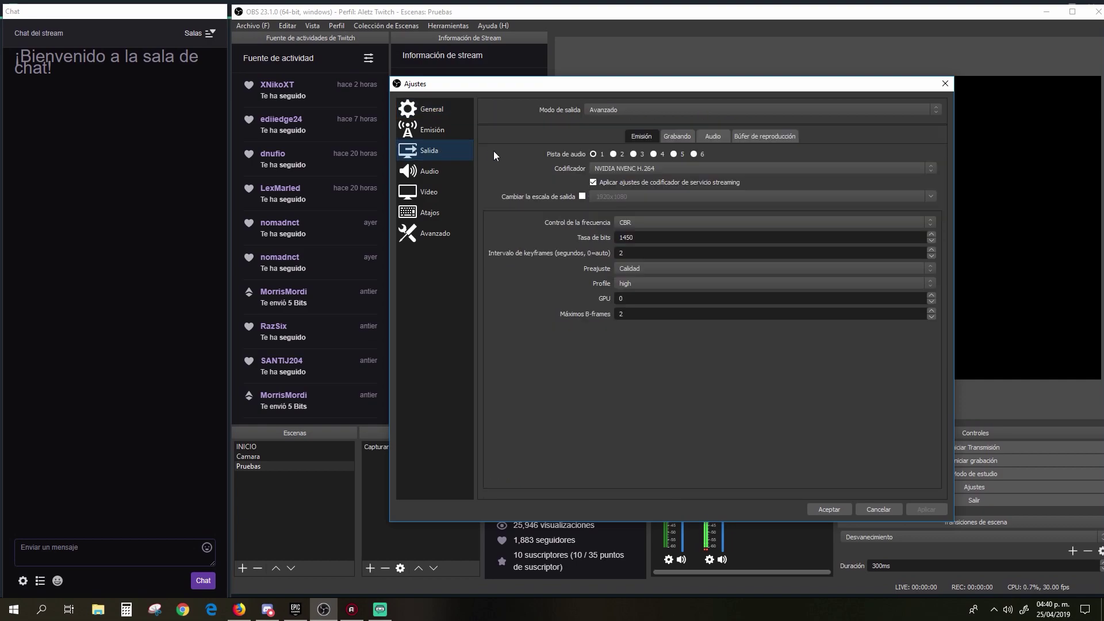
{"action": "left_click", "coordinate": [634, 169]}
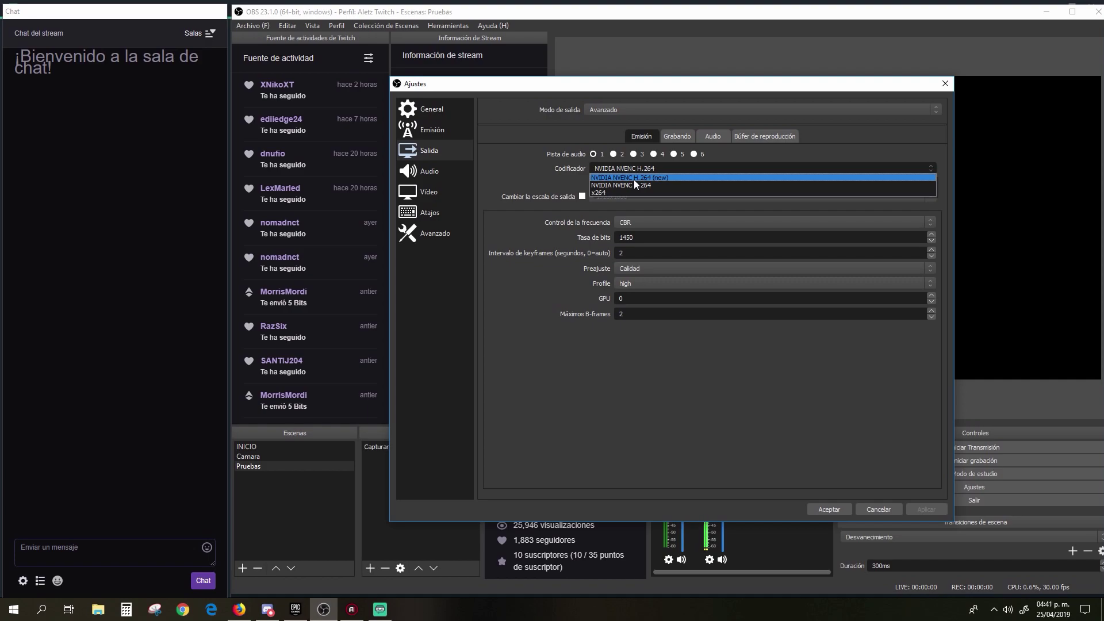
{"action": "left_click", "coordinate": [634, 183]}
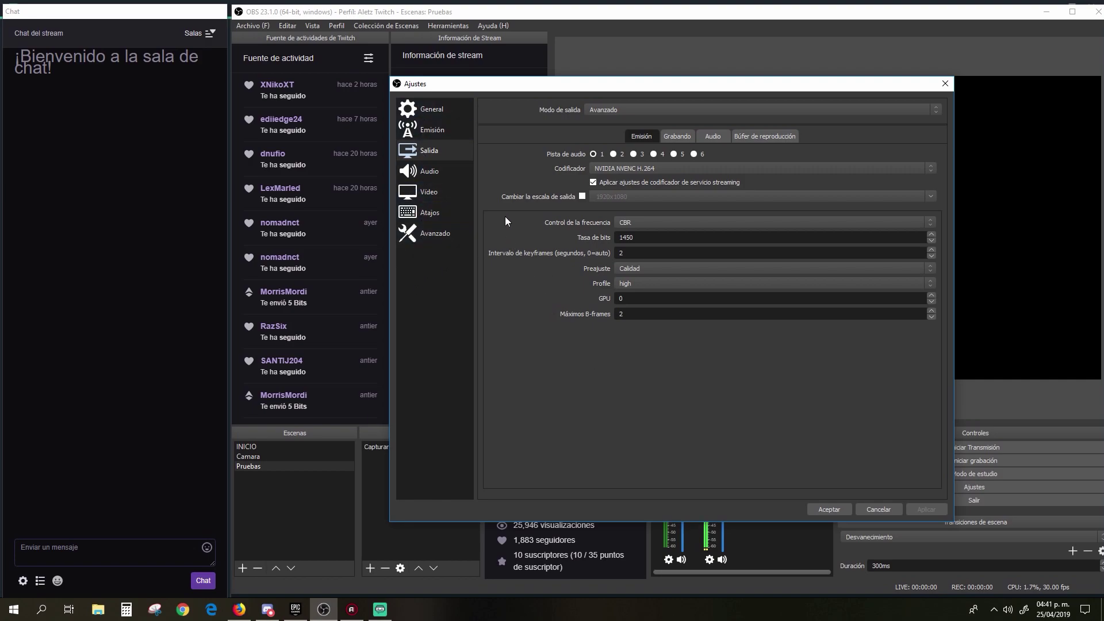
{"action": "left_click", "coordinate": [666, 169]}
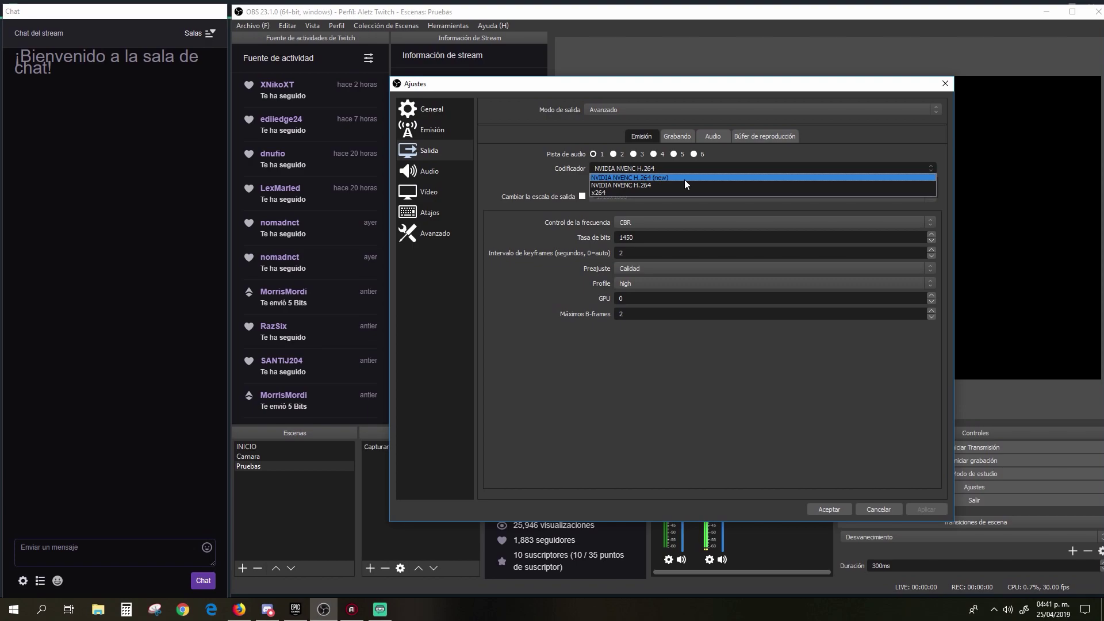
{"action": "left_click", "coordinate": [683, 179]}
{"action": "key", "text": "Return"}
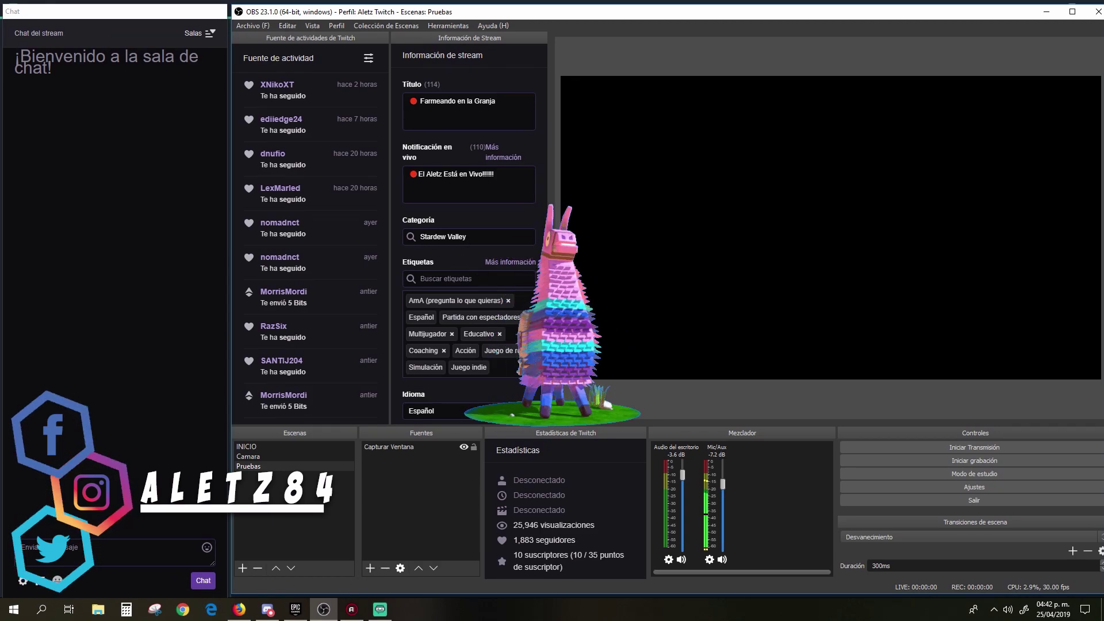
{"action": "scroll", "coordinate": [469, 230], "scroll_direction": "down", "scroll_amount": 1}
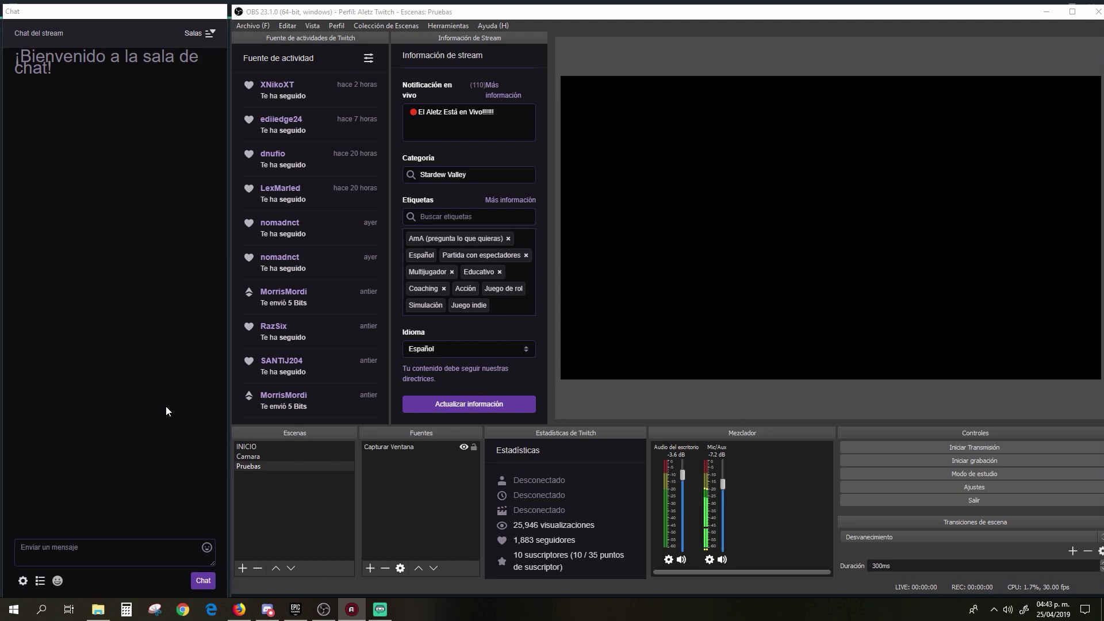
{"action": "mouse_move", "coordinate": [326, 616]}
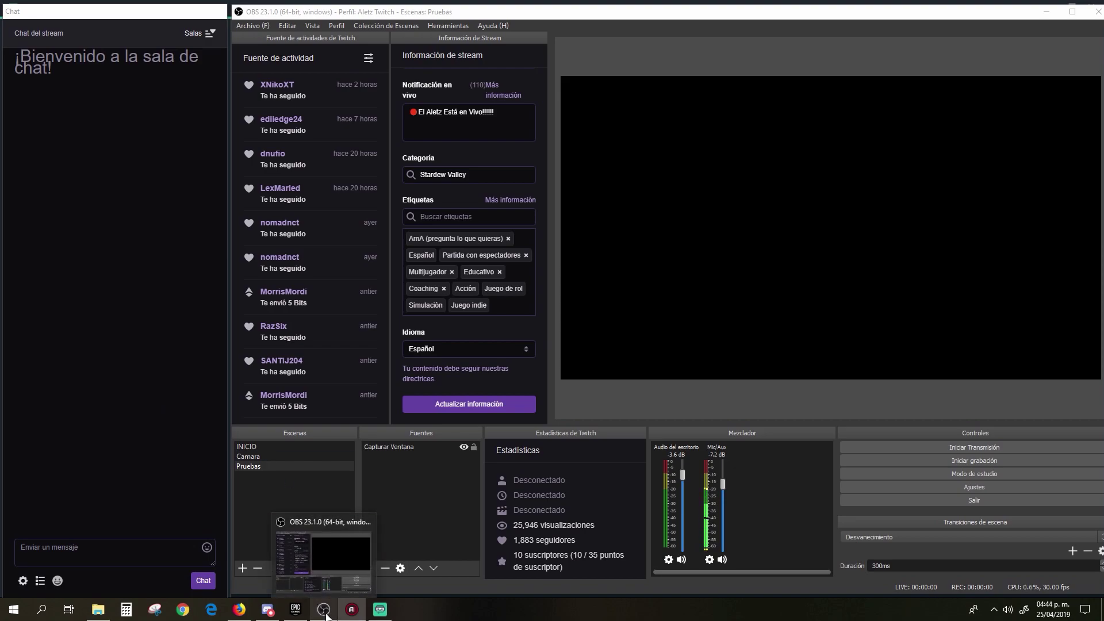